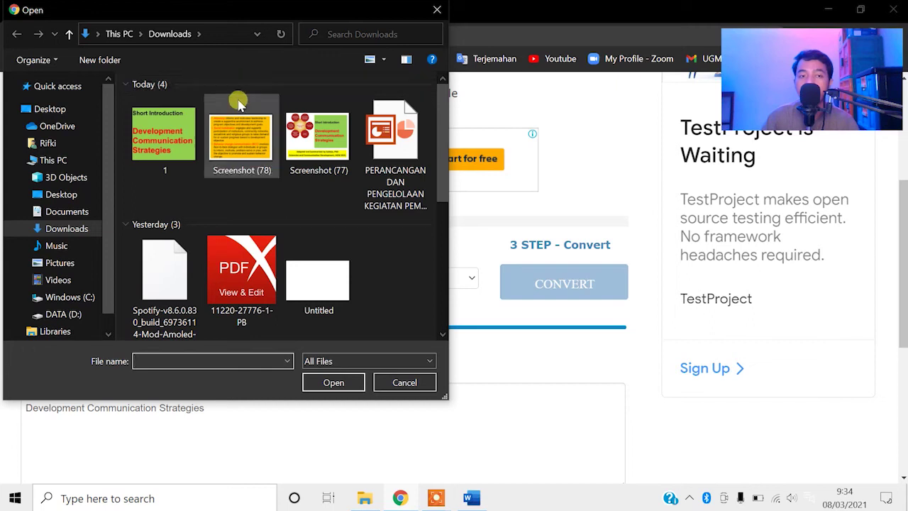
Select the Screenshot (78) slide image in the Downloads folder as the file to convert.
{"action": "left_click", "coordinate": [247, 149]}
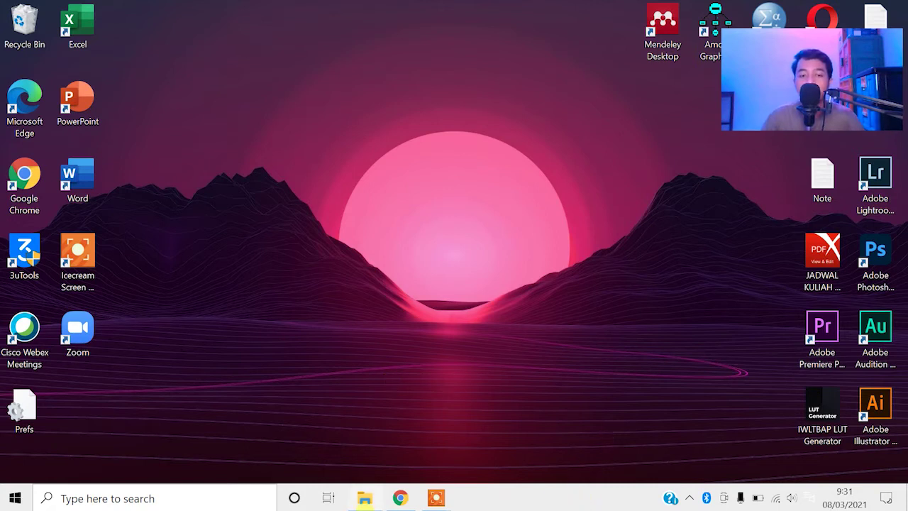
Open Screenshot (77) from the Downloads folder in Photos.
{"action": "left_click", "coordinate": [365, 498]}
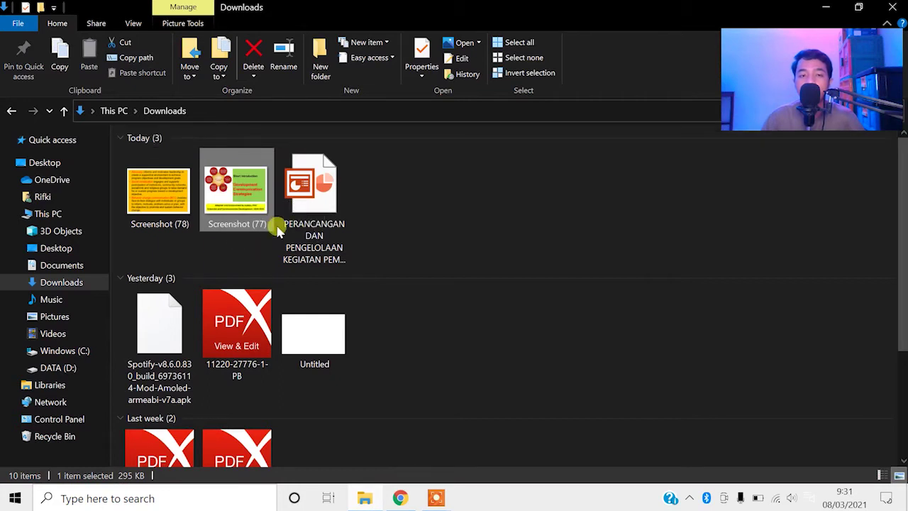
{"action": "double_click", "coordinate": [238, 186]}
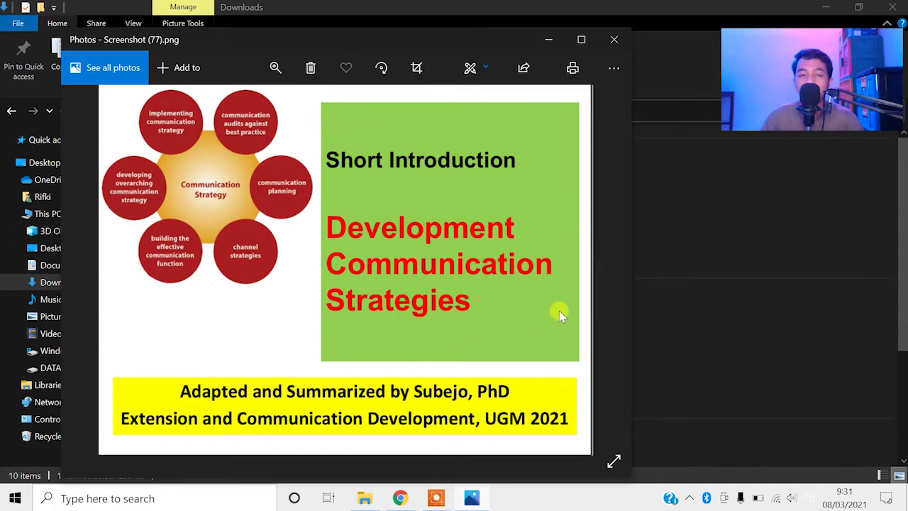
Crop the slide to the green title box, removing the yellow caption and circular diagram.
{"action": "left_click", "coordinate": [417, 68]}
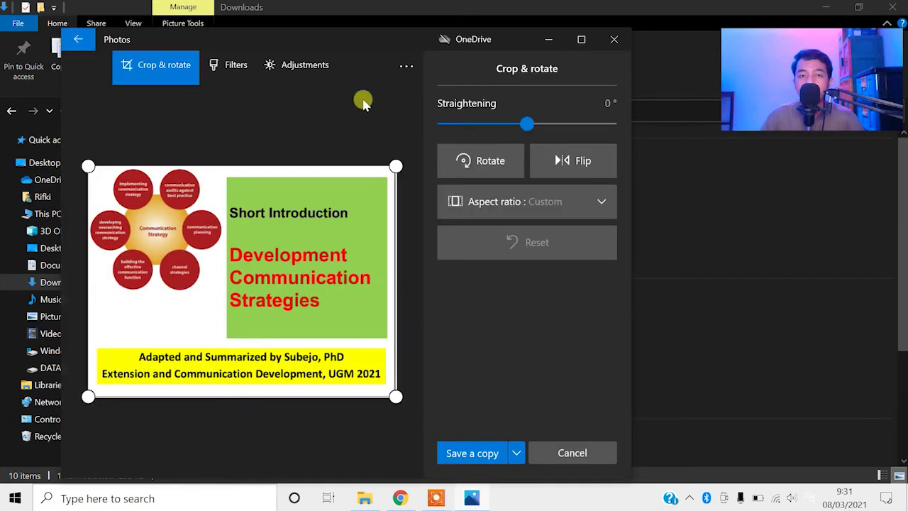
{"action": "left_click_drag", "start_coordinate": [395, 401], "coordinate": [377, 319]}
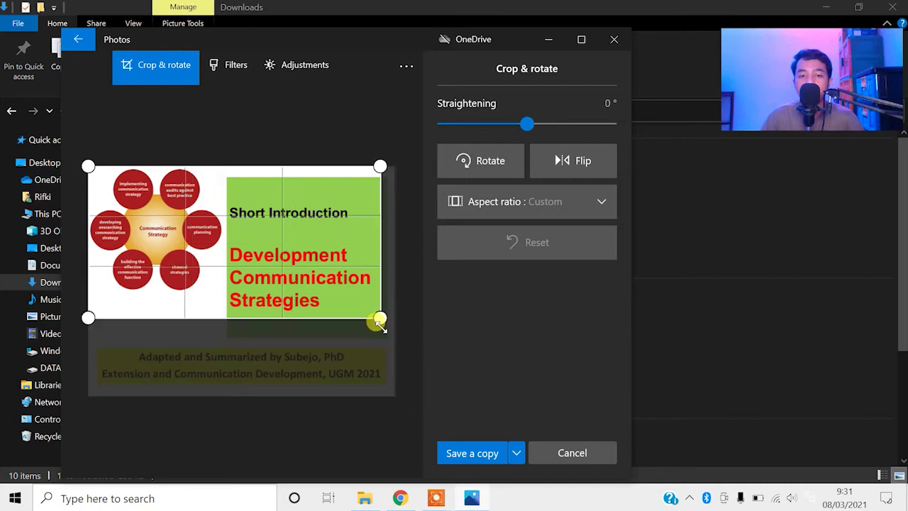
{"action": "left_click_drag", "start_coordinate": [89, 197], "coordinate": [237, 232]}
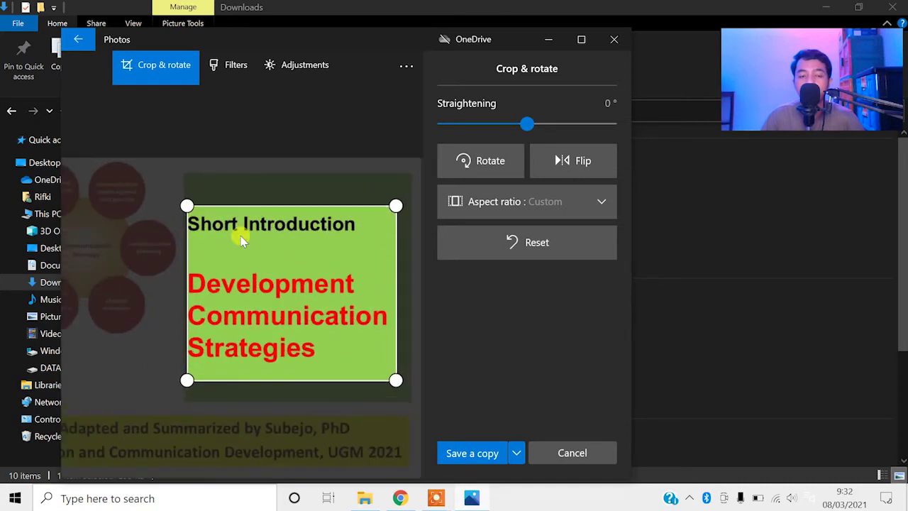
Save the cropped copy to Downloads as 1.png and close Photos.
{"action": "left_click", "coordinate": [460, 454]}
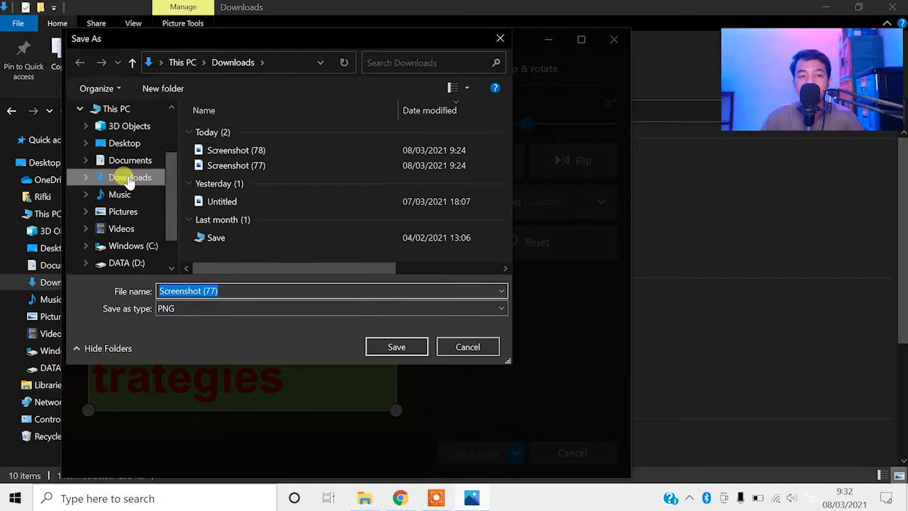
{"action": "left_click", "coordinate": [121, 177]}
{"action": "left_click", "coordinate": [230, 291]}
{"action": "type", "text": "1"}
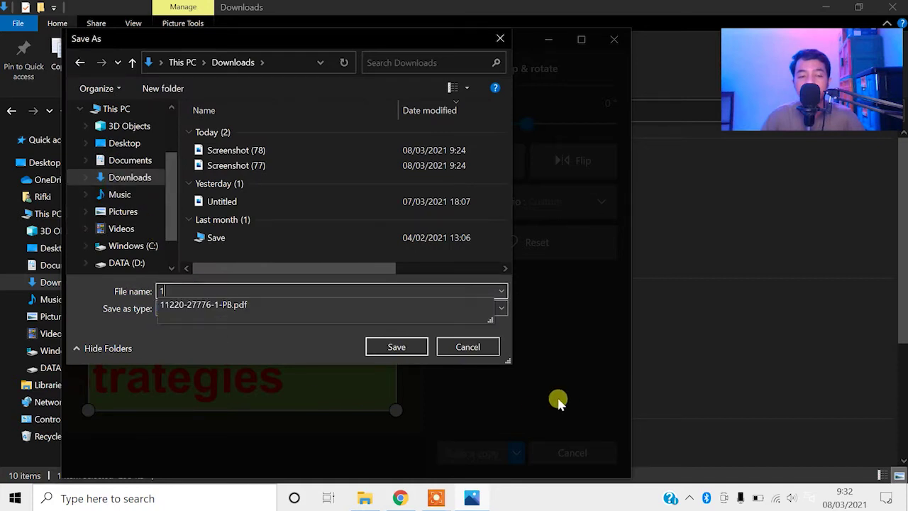
{"action": "left_click", "coordinate": [398, 347]}
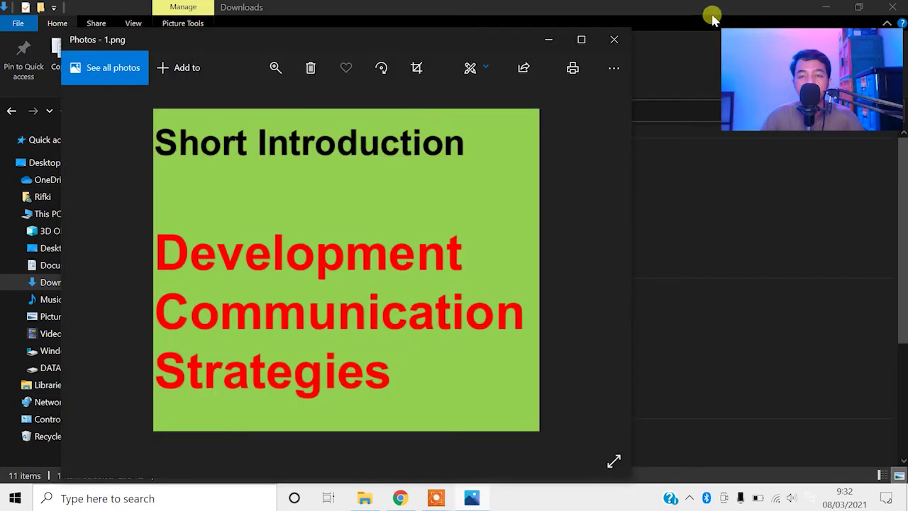
{"action": "left_click", "coordinate": [614, 42]}
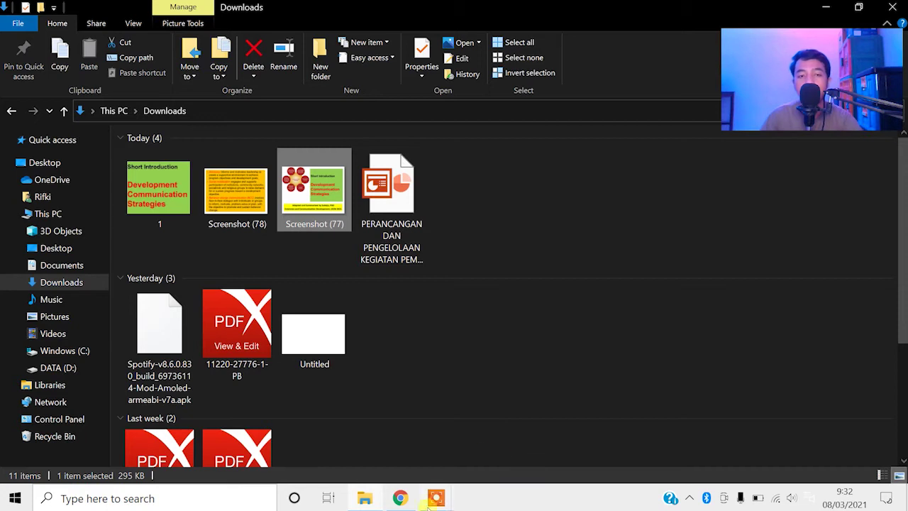
Choose the cropped image 1.png from Downloads as the OnlineOCR.net upload file.
{"action": "left_click", "coordinate": [400, 499]}
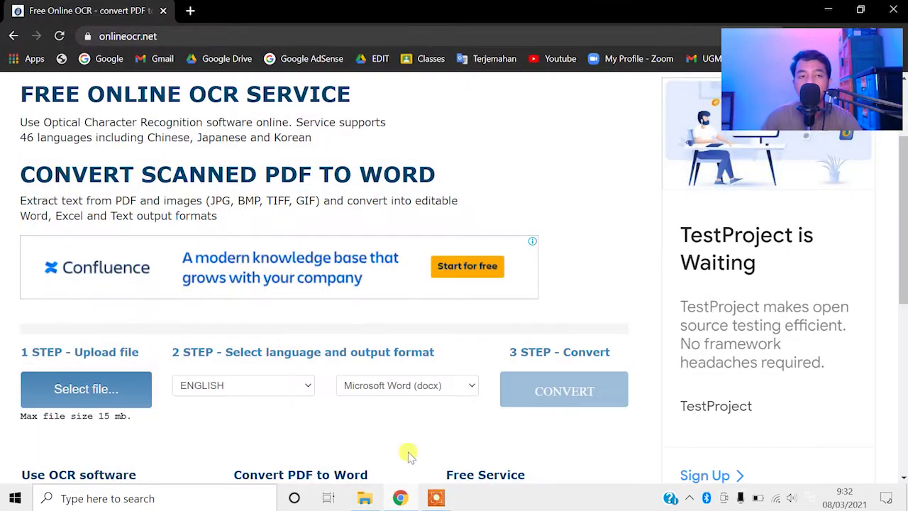
{"action": "left_click", "coordinate": [182, 35]}
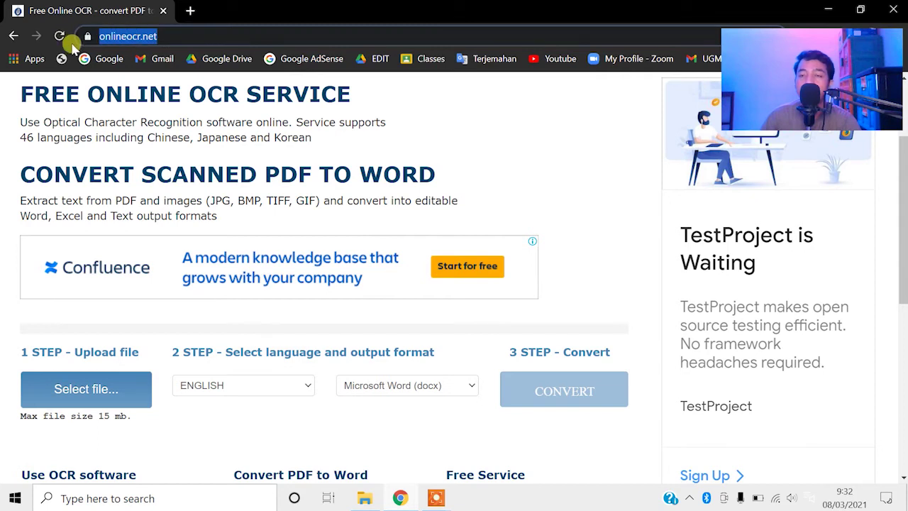
{"action": "left_click", "coordinate": [228, 35]}
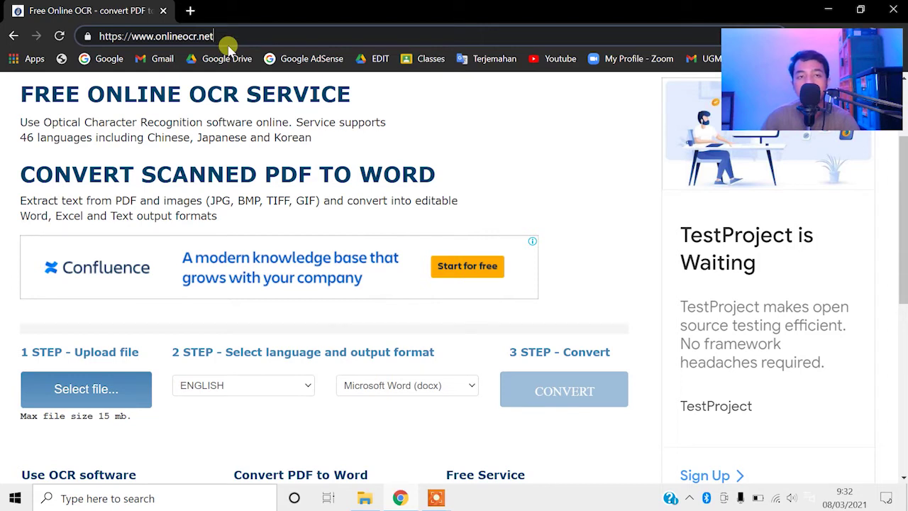
{"action": "mouse_move", "coordinate": [903, 170]}
{"action": "left_mouse_down"}
{"action": "mouse_move", "coordinate": [890, 193]}
{"action": "mouse_move", "coordinate": [893, 239]}
{"action": "mouse_move", "coordinate": [880, 178]}
{"action": "left_mouse_up"}
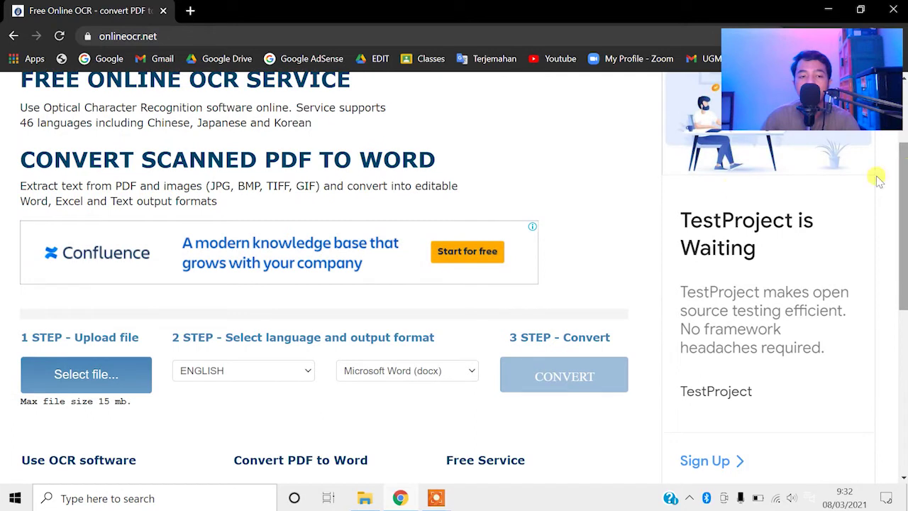
{"action": "left_click", "coordinate": [83, 377]}
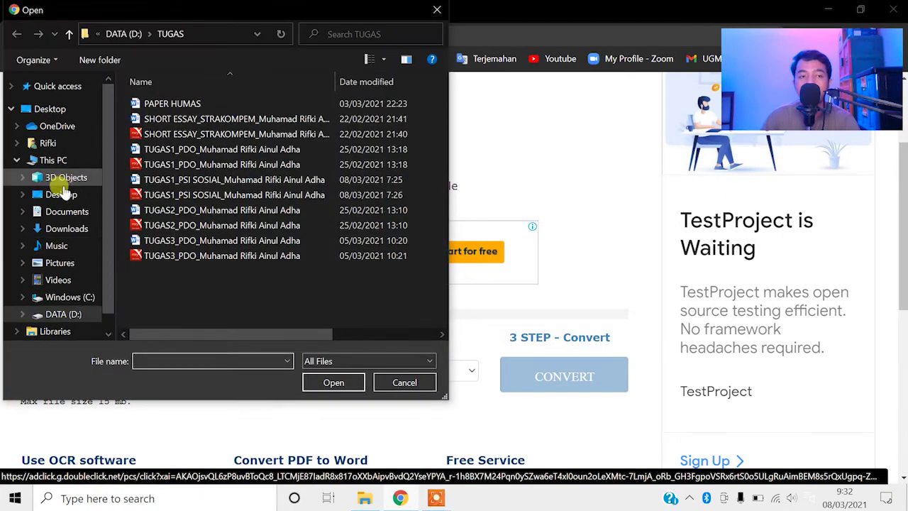
{"action": "left_click", "coordinate": [67, 230]}
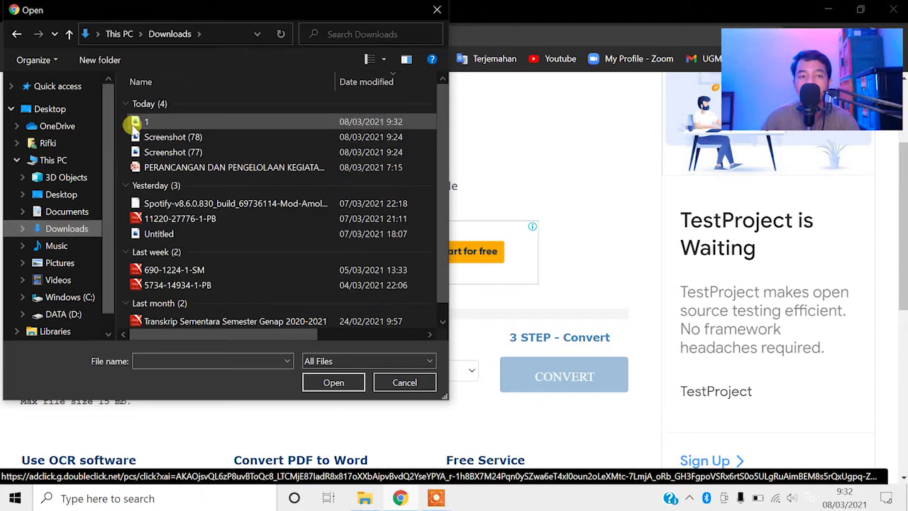
{"action": "left_click", "coordinate": [138, 122]}
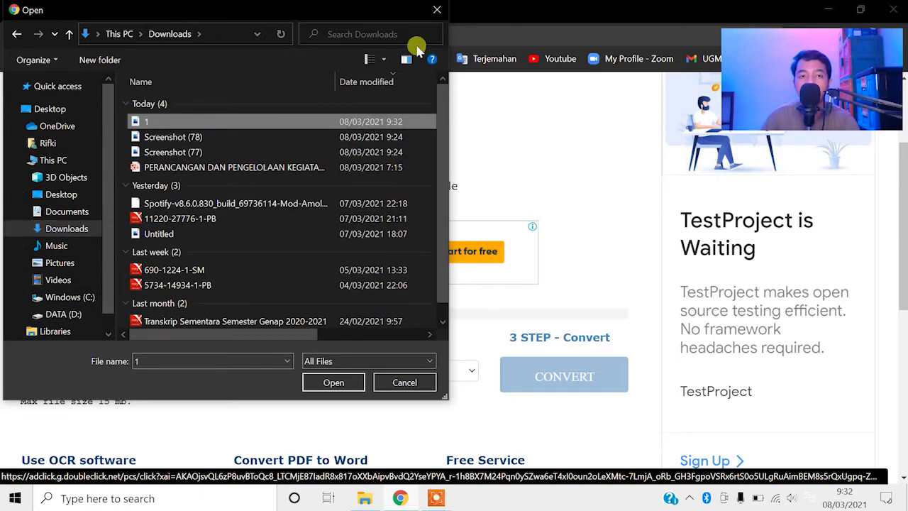
{"action": "left_click", "coordinate": [384, 60]}
{"action": "left_click", "coordinate": [433, 37]}
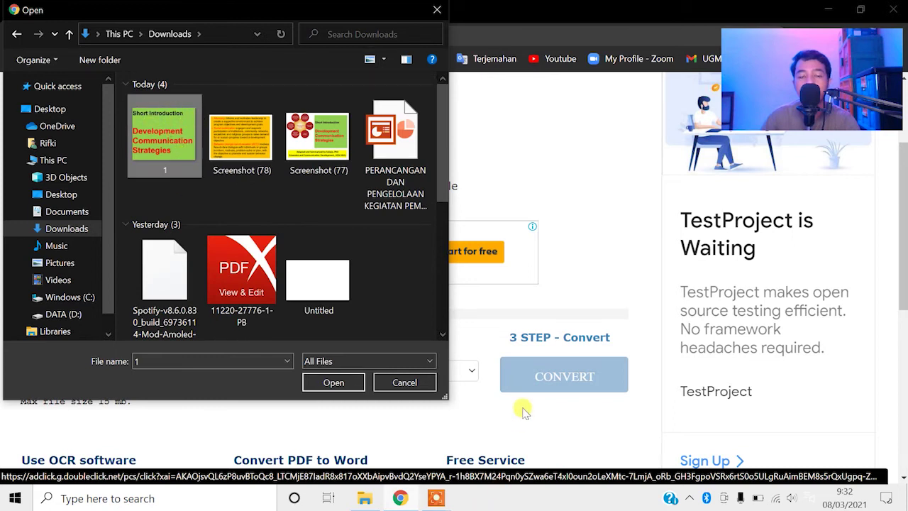
{"action": "left_click", "coordinate": [349, 387]}
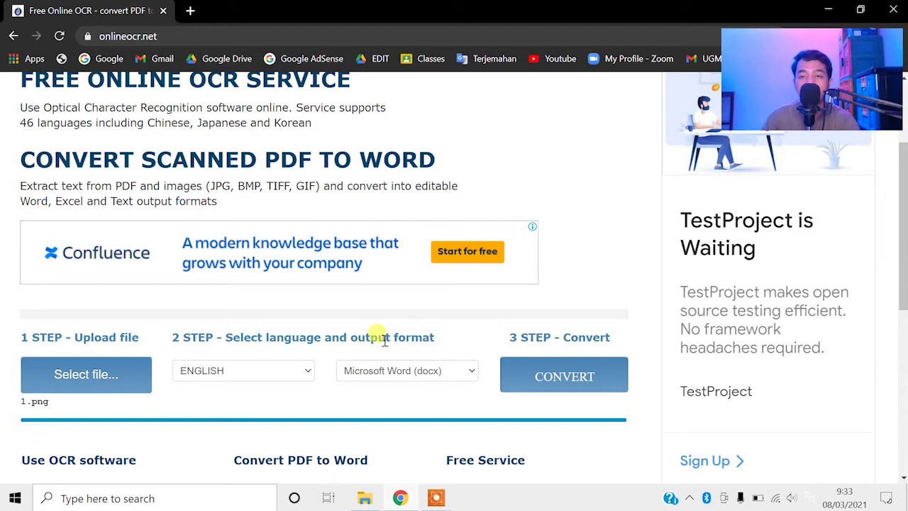
Convert 1.png and copy the recognised 'Short Introduction' and 'Development Communication Strategies' lines.
{"action": "scroll", "coordinate": [885, 274], "scroll_direction": "down", "scroll_amount": 1}
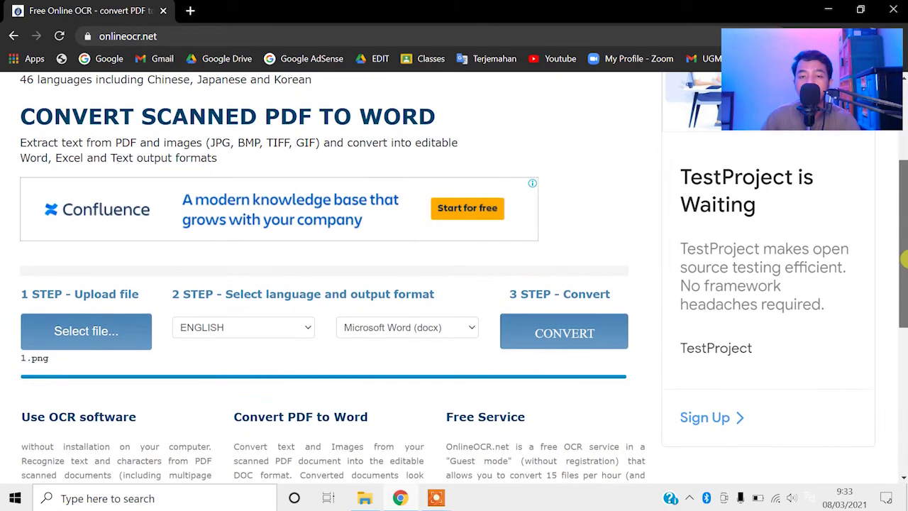
{"action": "left_click", "coordinate": [575, 339]}
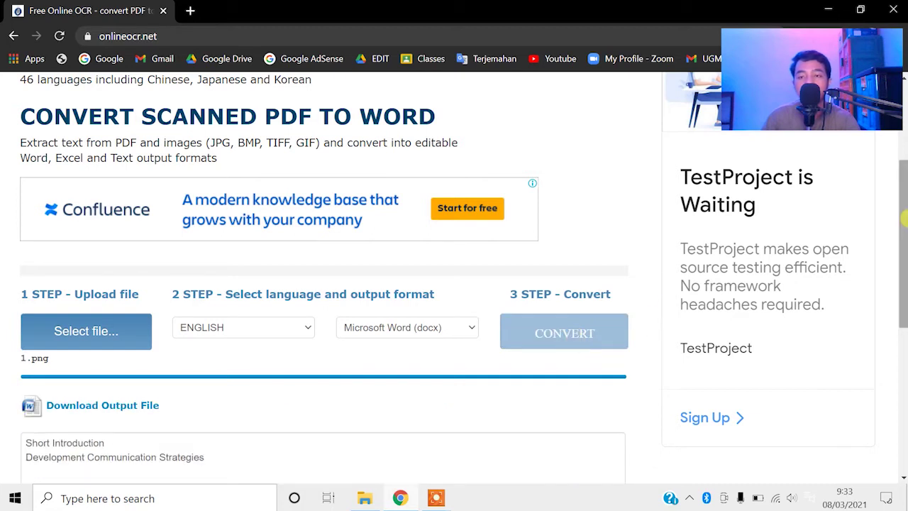
{"action": "left_click_drag", "start_coordinate": [903, 248], "coordinate": [903, 298]}
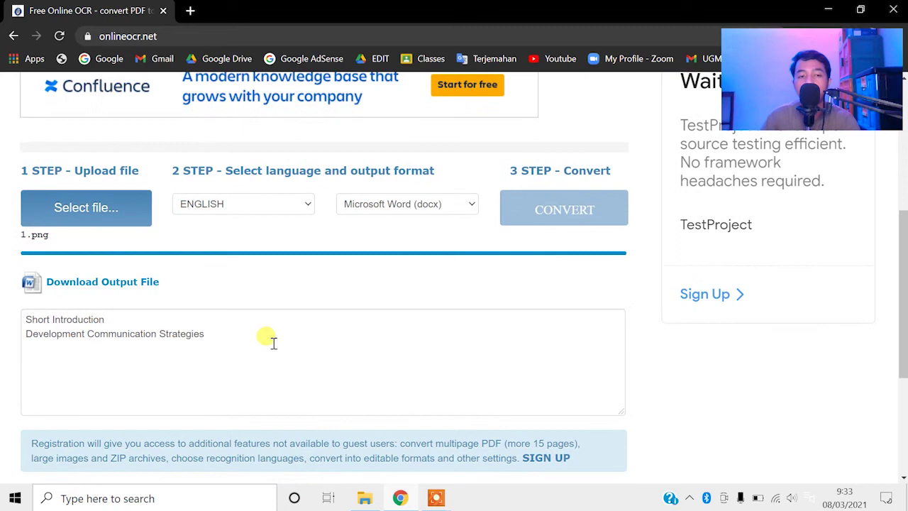
{"action": "left_click_drag", "start_coordinate": [270, 338], "coordinate": [20, 323]}
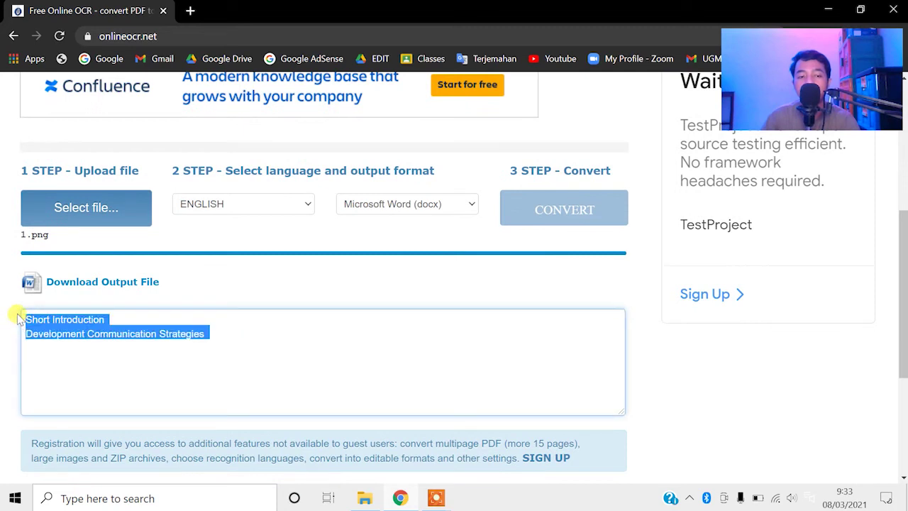
{"action": "right_click", "coordinate": [63, 323]}
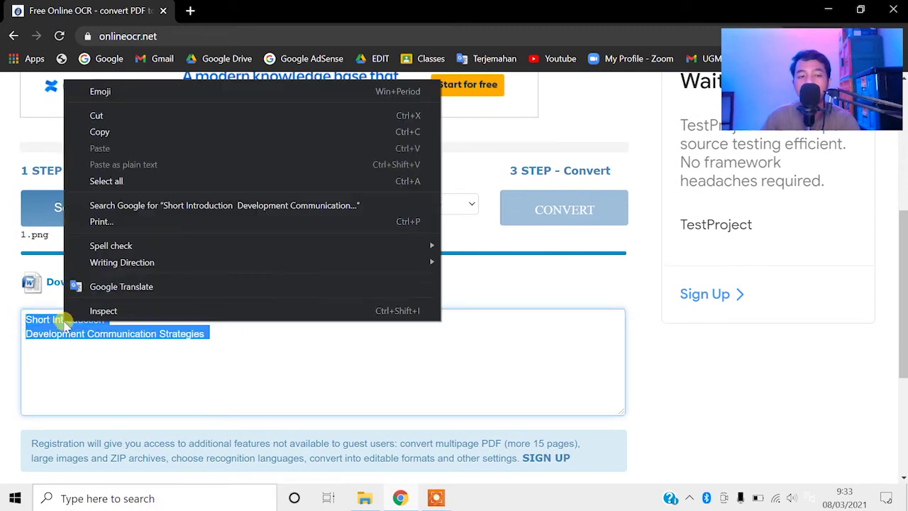
{"action": "left_click", "coordinate": [100, 132]}
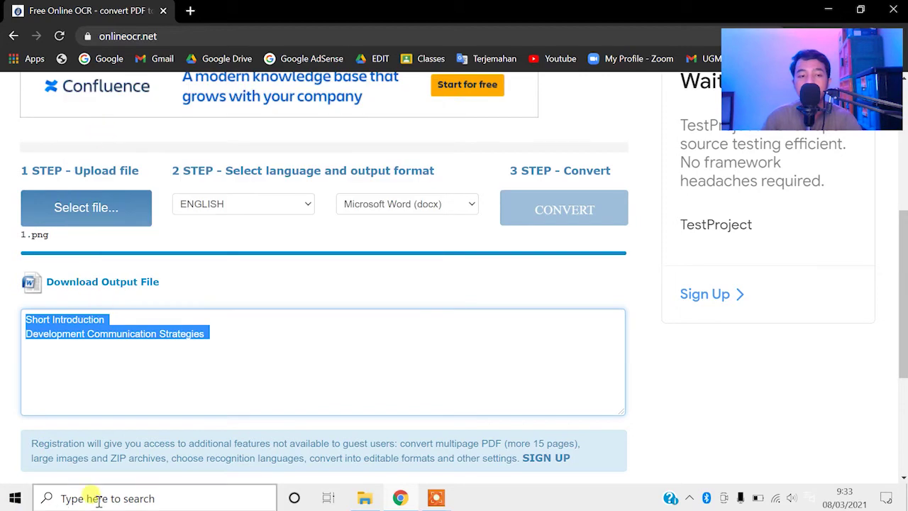
Launch Microsoft Word and create a new blank document.
{"action": "left_click", "coordinate": [98, 499]}
{"action": "type", "text": "w"}
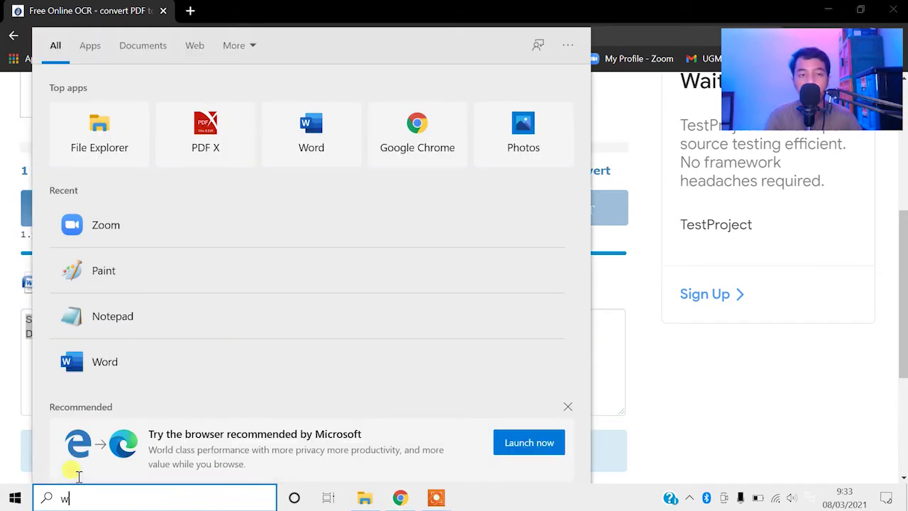
{"action": "type", "text": "ord"}
{"action": "left_click", "coordinate": [134, 108]}
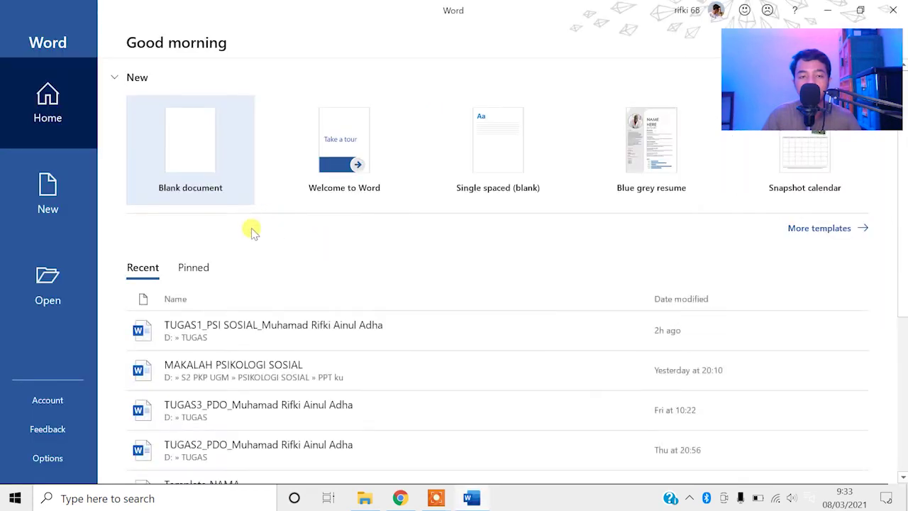
{"action": "left_click", "coordinate": [179, 165]}
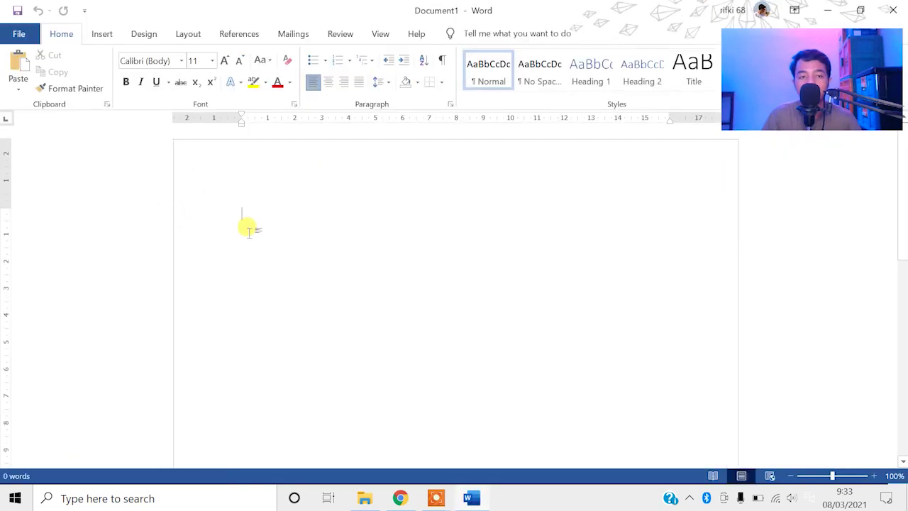
Enter 'Short Introduction' and 'Development Communication Strategies' on two lines.
{"action": "type", "text": "Short Introduction"}
{"action": "key", "text": "Return"}
{"action": "type", "text": "Development Communication Strategies"}
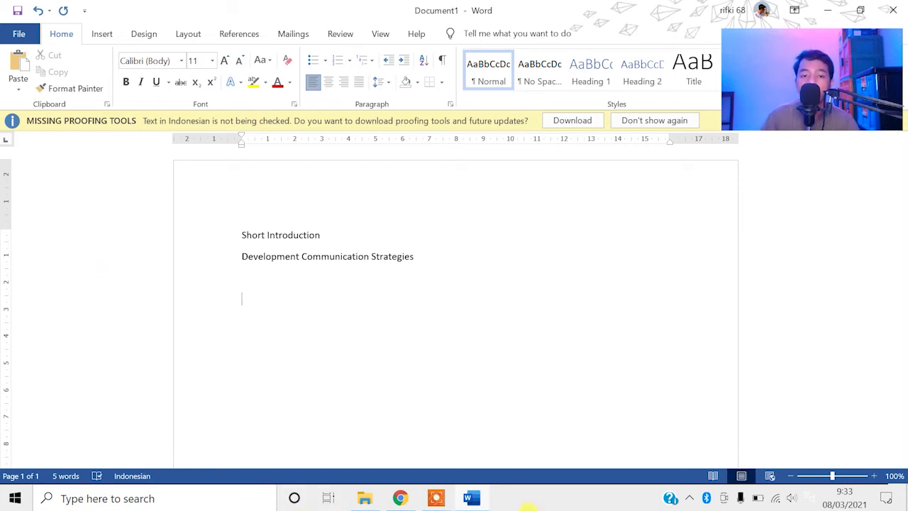
View Screenshot (78) with the three bullet definitions in Photos, then close it.
{"action": "left_click", "coordinate": [364, 499]}
{"action": "double_click", "coordinate": [226, 204]}
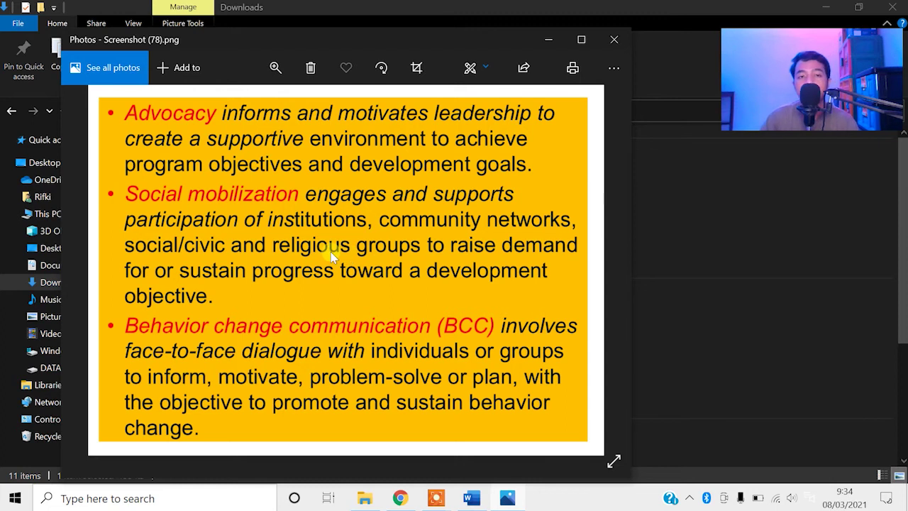
{"action": "left_click", "coordinate": [615, 40]}
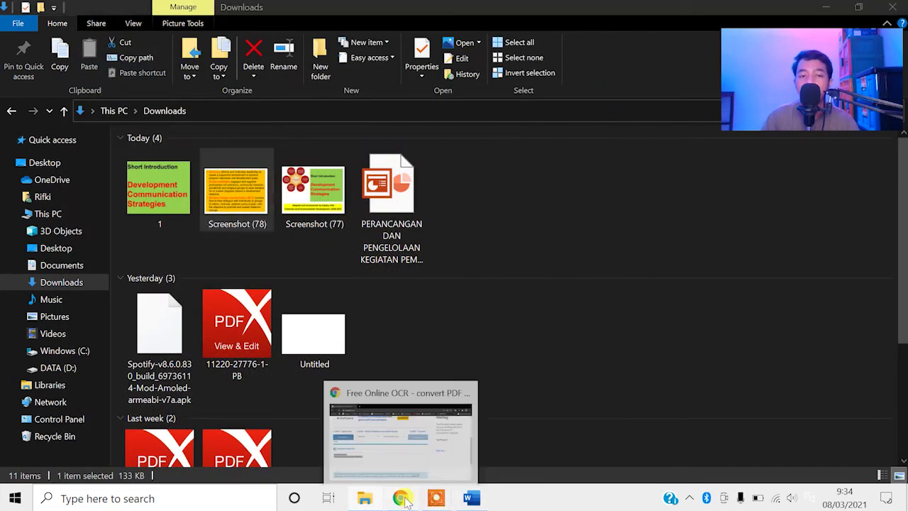
{"action": "left_click", "coordinate": [402, 499]}
Upload Screenshot (78).png to OnlineOCR.net and convert it to text.
{"action": "left_click_drag", "start_coordinate": [905, 280], "coordinate": [905, 248]}
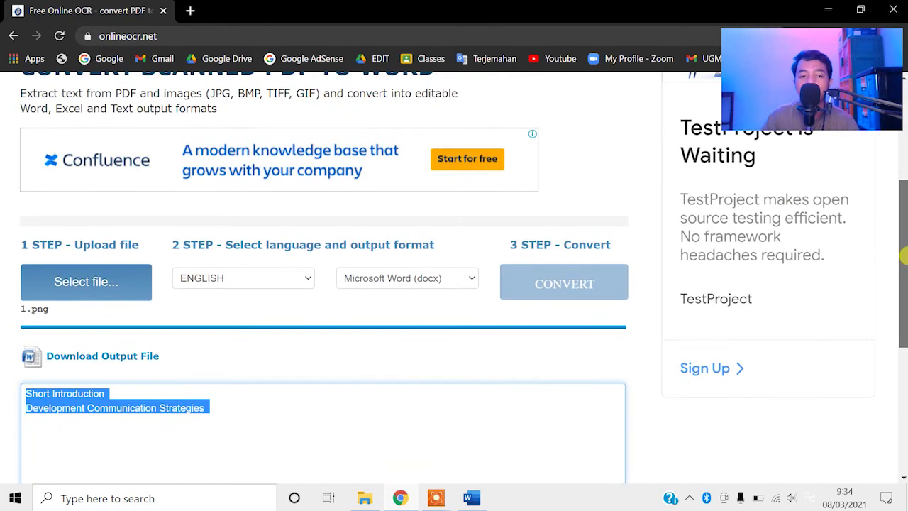
{"action": "left_click", "coordinate": [126, 289]}
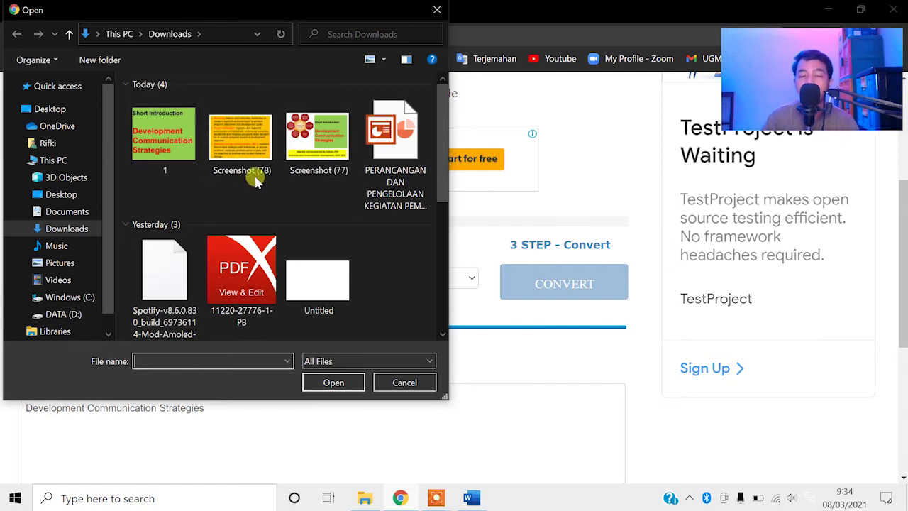
{"action": "mouse_move", "coordinate": [241, 138]}
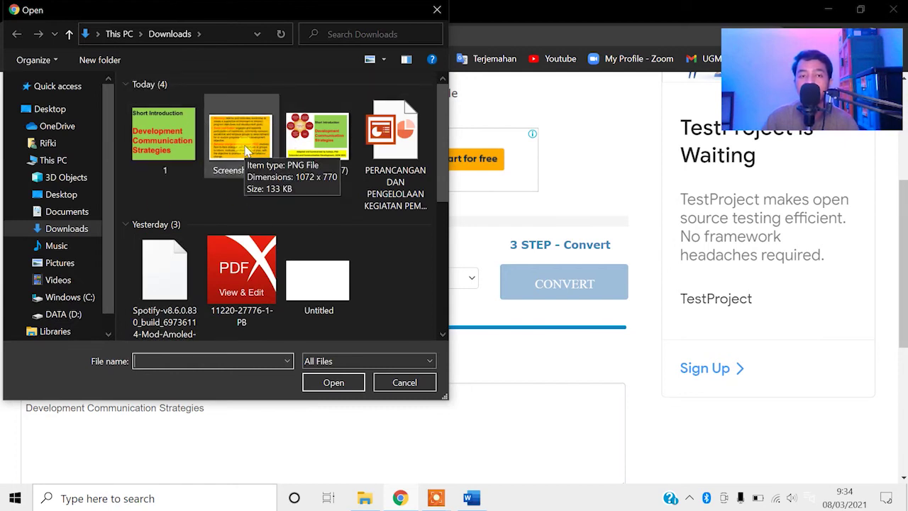
{"action": "left_click", "coordinate": [246, 151]}
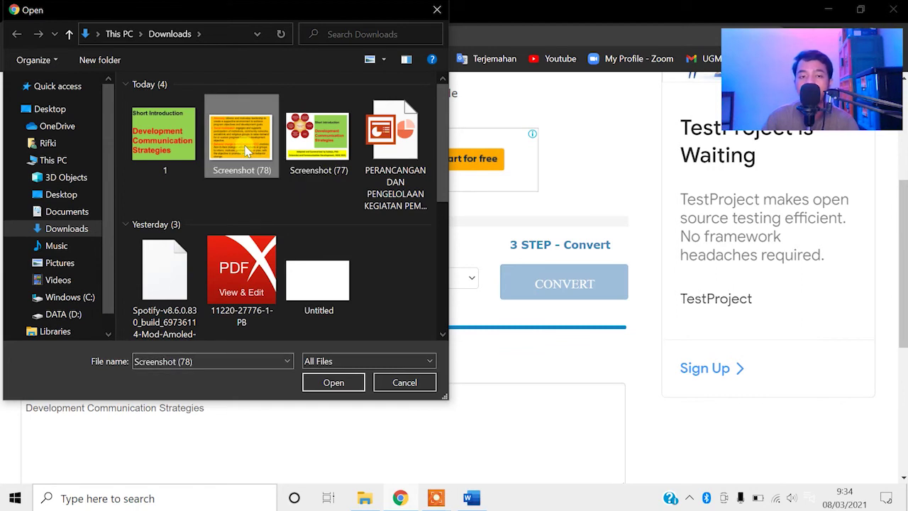
{"action": "left_click", "coordinate": [340, 383]}
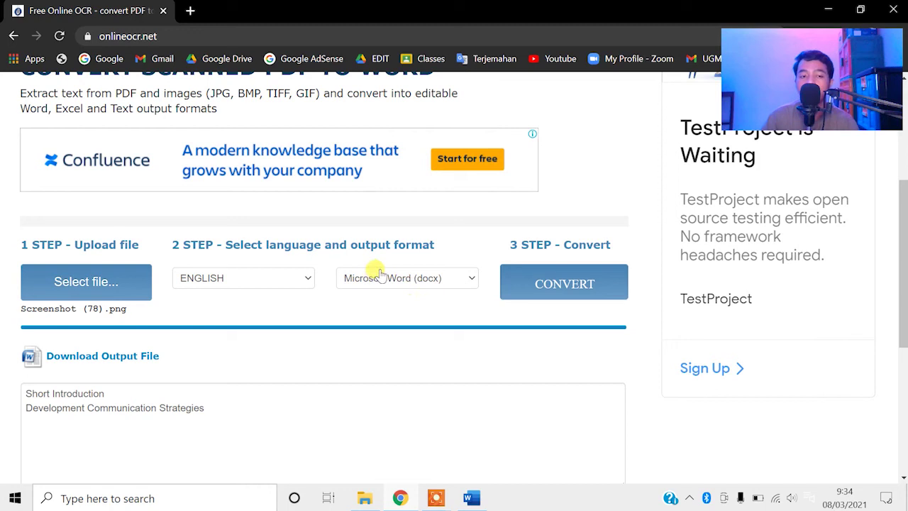
{"action": "left_click", "coordinate": [601, 283]}
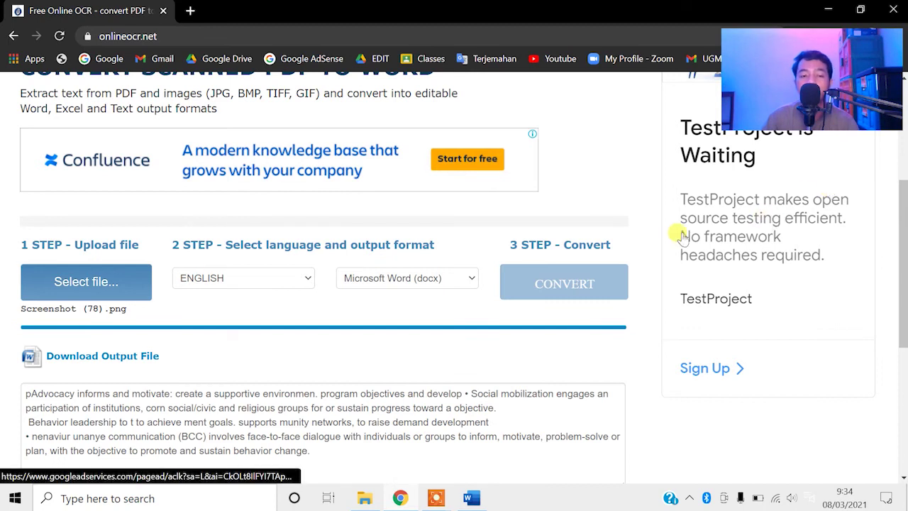
Select all the recognised bullet-point definition text and copy it.
{"action": "mouse_move", "coordinate": [29, 394]}
{"action": "left_mouse_down"}
{"action": "mouse_move", "coordinate": [283, 443]}
{"action": "mouse_move", "coordinate": [346, 443]}
{"action": "mouse_move", "coordinate": [68, 396]}
{"action": "left_mouse_up"}
{"action": "left_click", "coordinate": [334, 447]}
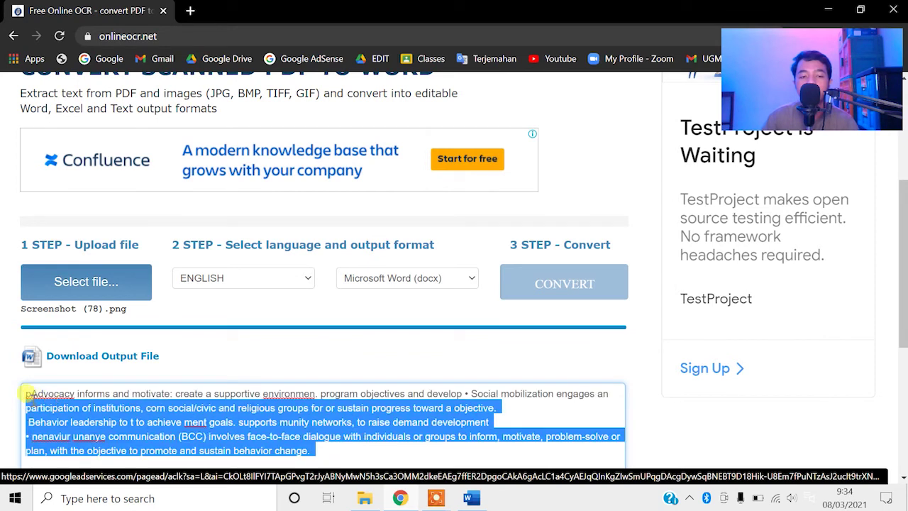
{"action": "right_click", "coordinate": [112, 396]}
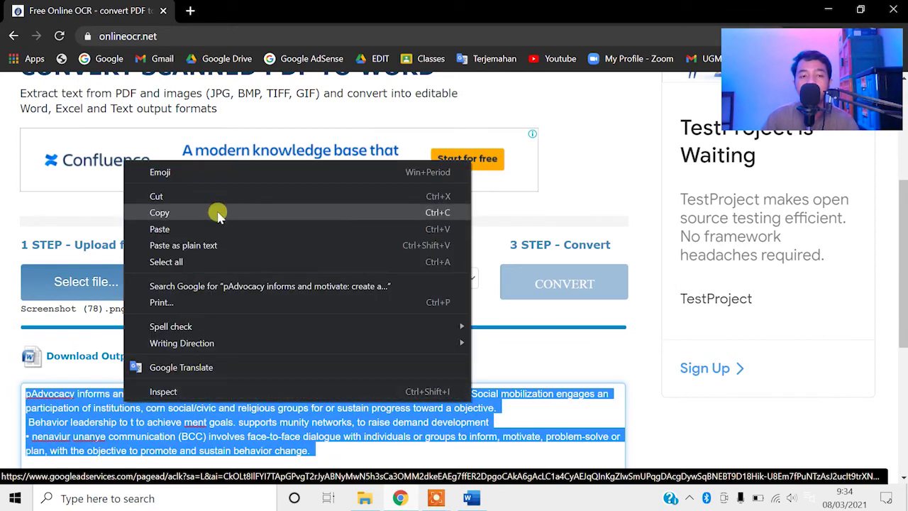
{"action": "left_click", "coordinate": [217, 210]}
{"action": "left_click", "coordinate": [472, 498]}
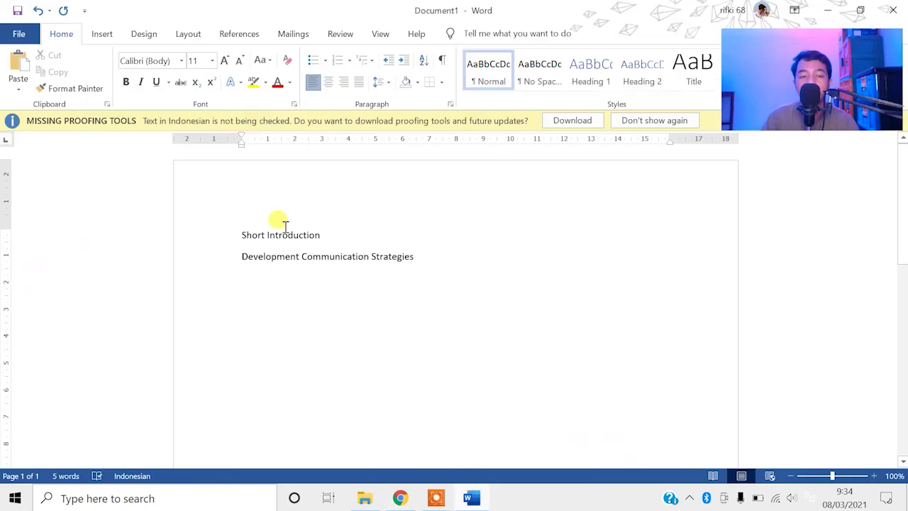
Paste the definitions below the title, deleting the stray 'p' and the space before 'Behavior'.
{"action": "key", "text": "ctrl+v"}
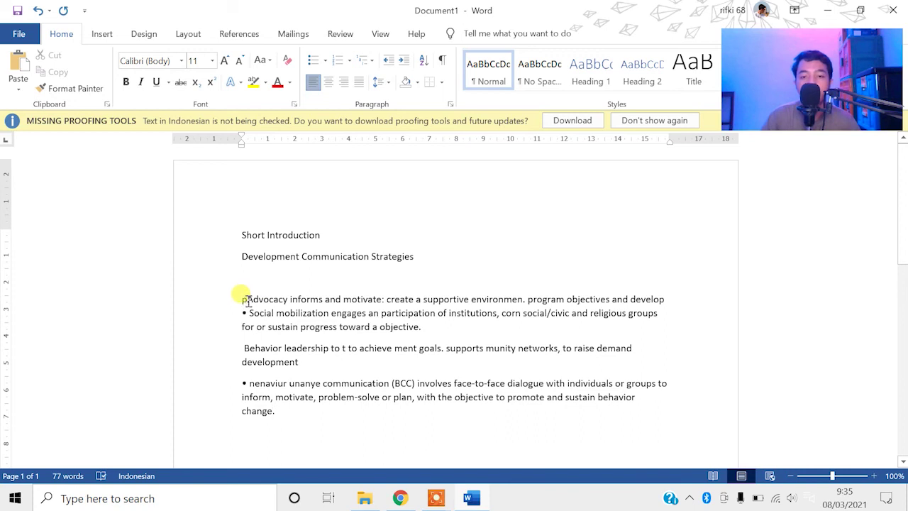
{"action": "key", "text": "BackSpace"}
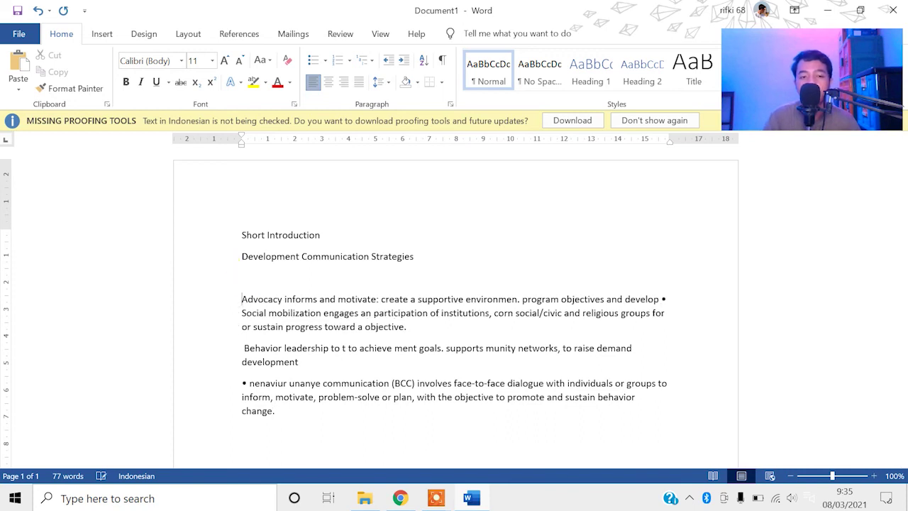
{"action": "left_click", "coordinate": [243, 347]}
{"action": "key", "text": "BackSpace"}
Remove the leftover bullet marks and put 'Social mobilization' on its own paragraph.
{"action": "left_click", "coordinate": [249, 383]}
{"action": "key", "text": "BackSpace"}
{"action": "key", "text": "BackSpace"}
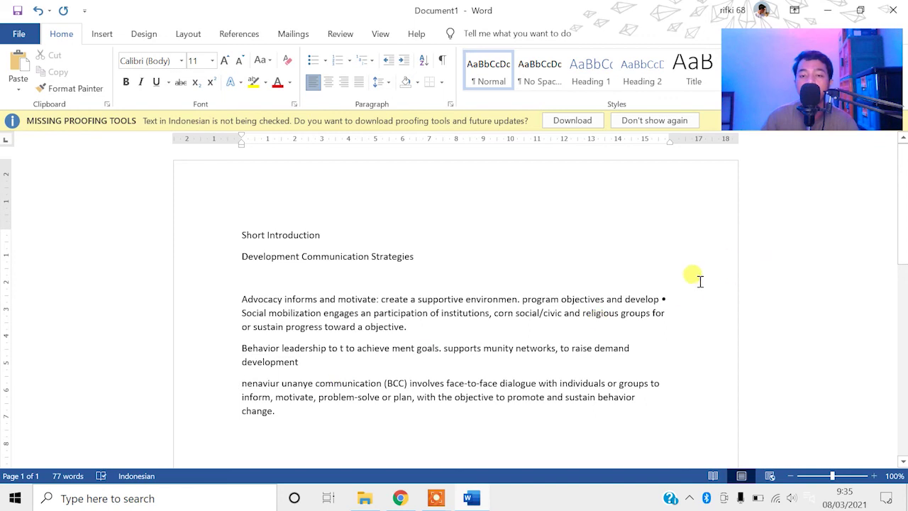
{"action": "left_click", "coordinate": [244, 313]}
{"action": "key", "text": "BackSpace"}
{"action": "key", "text": "Return"}
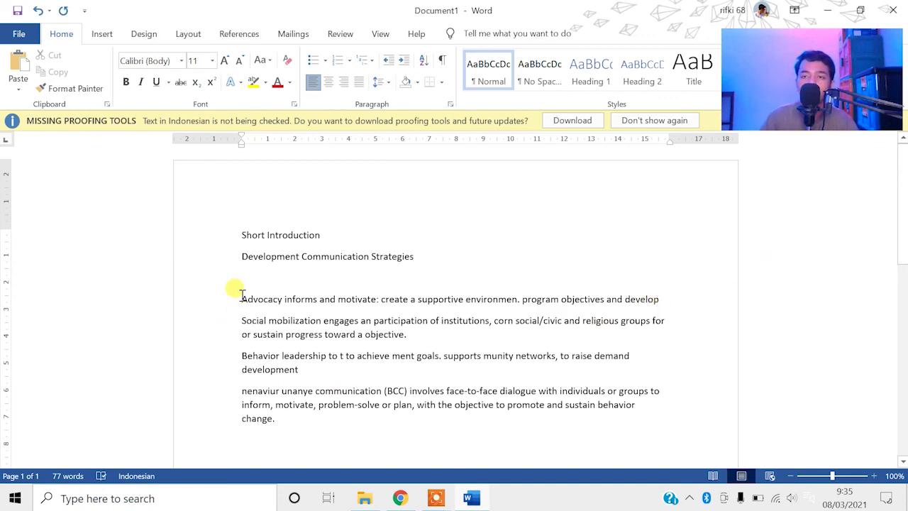